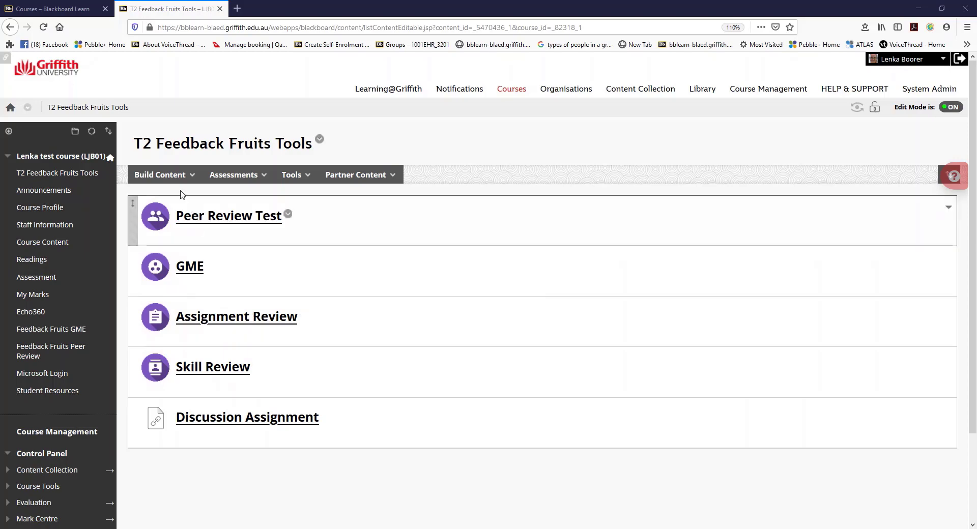
# - Start a new FbF Interactive Video item in the content area and name it "Interactive Video"
pyautogui.click(177, 179)
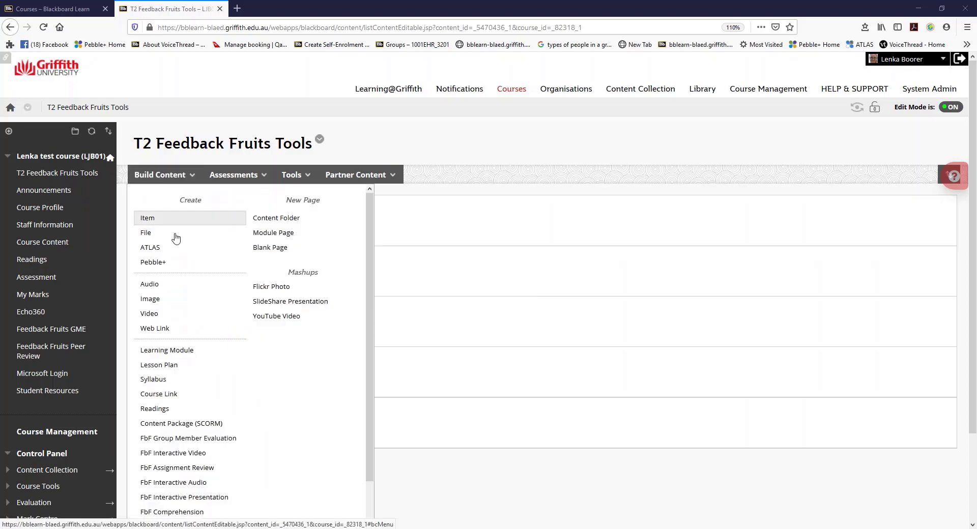
pyautogui.click(177, 459)
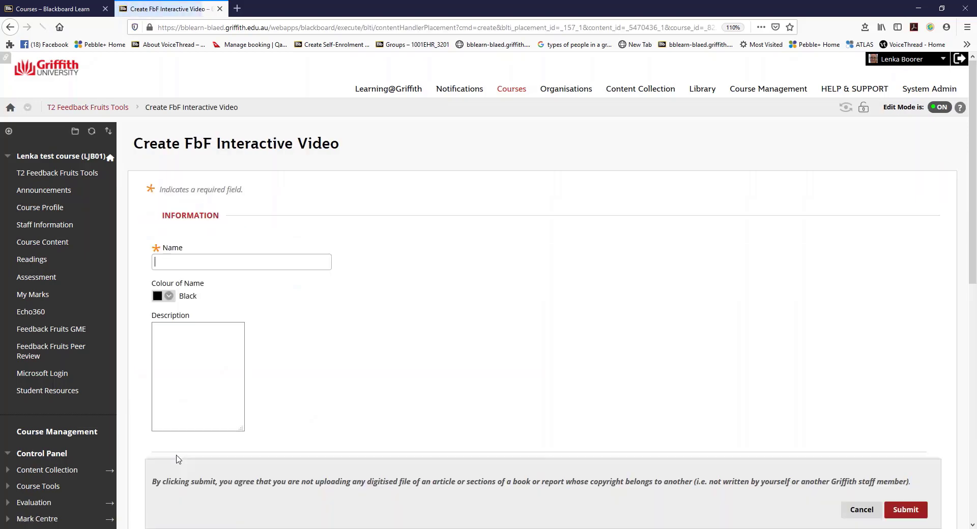
pyautogui.click(212, 265)
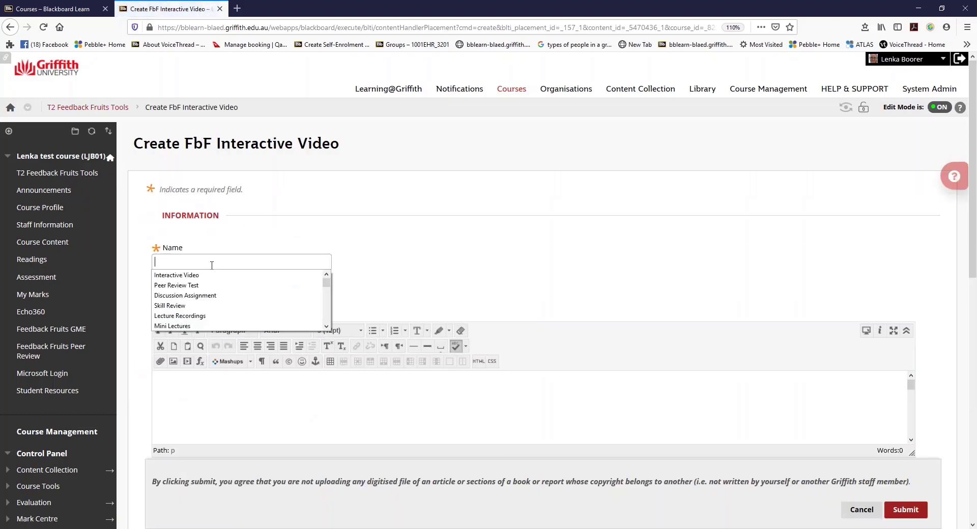
pyautogui.write('I')
pyautogui.click(211, 275)
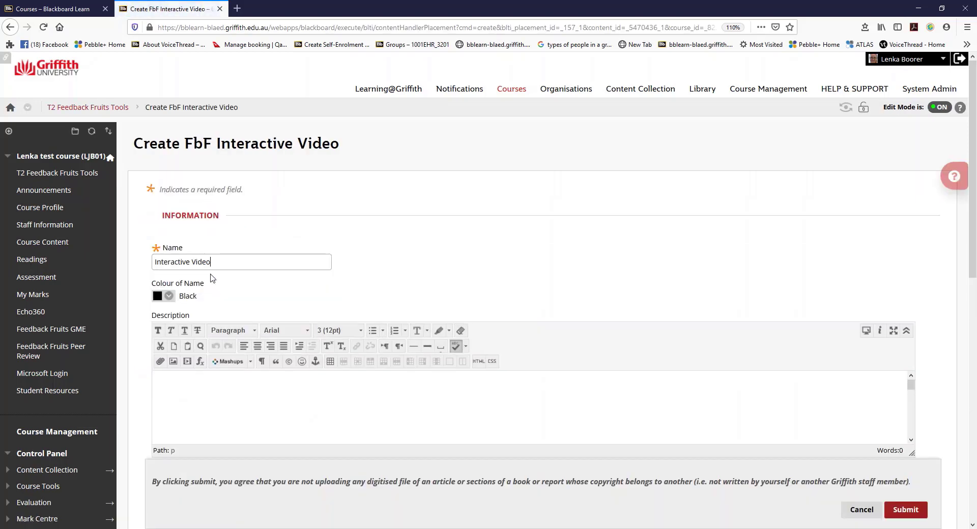
# - Enable evaluation with 0 points possible and submit the new Interactive Video item
pyautogui.scroll(-3, 249, 412)
pyautogui.scroll(-5, 473, 256)
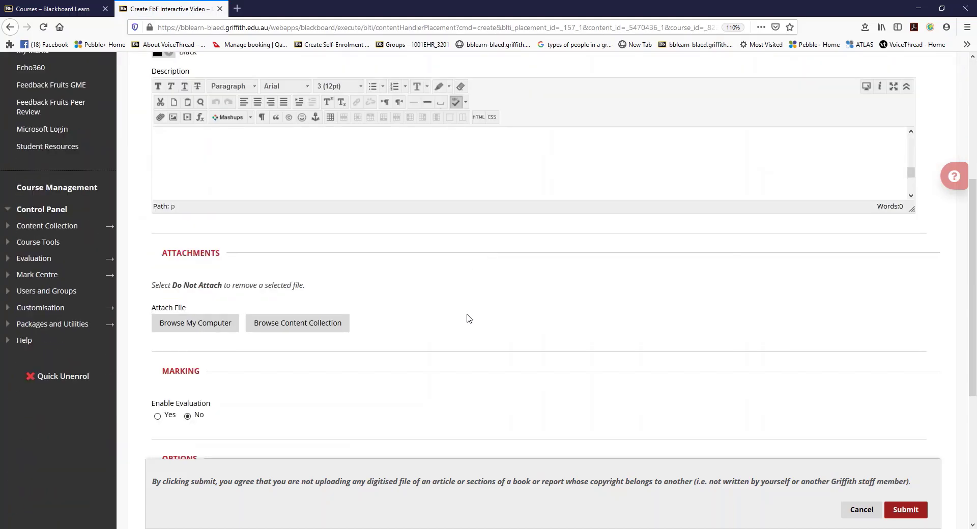
pyautogui.scroll(-2, 468, 318)
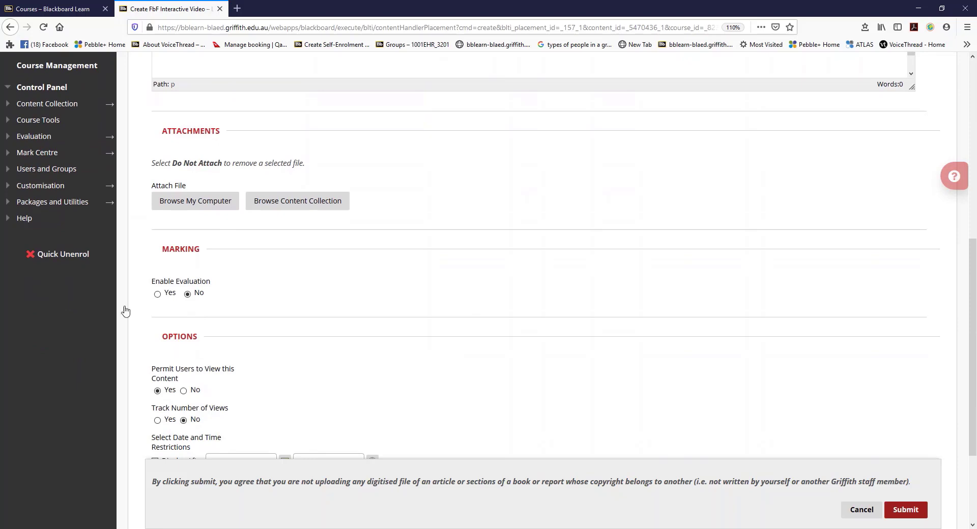
pyautogui.click(157, 295)
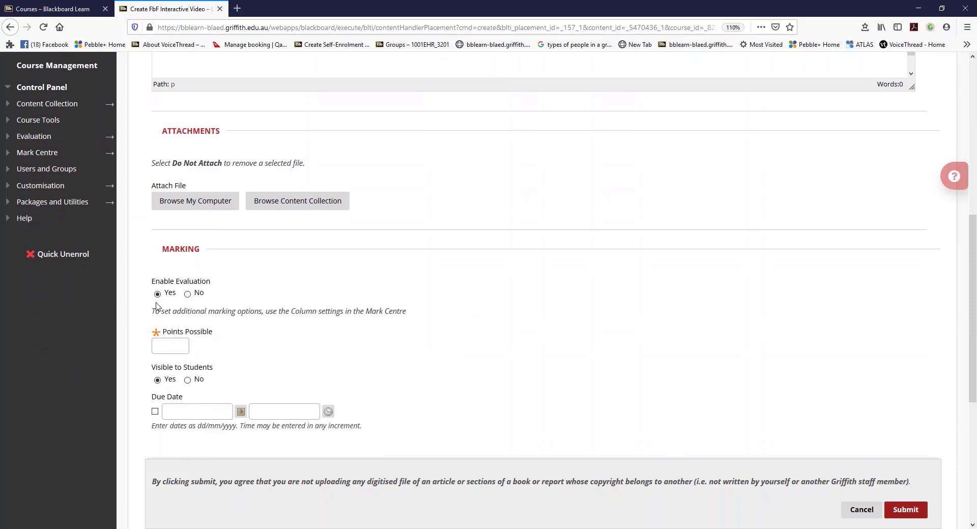
pyautogui.click(172, 345)
pyautogui.write('0')
pyautogui.click(917, 512)
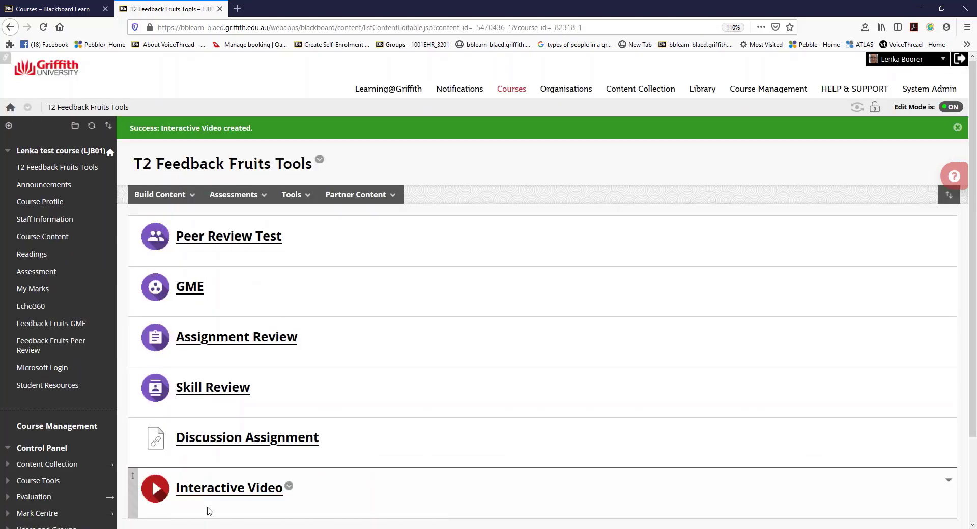
# - Open the Interactive Video item, get started, and decline copying an existing activity
pyautogui.click(208, 494)
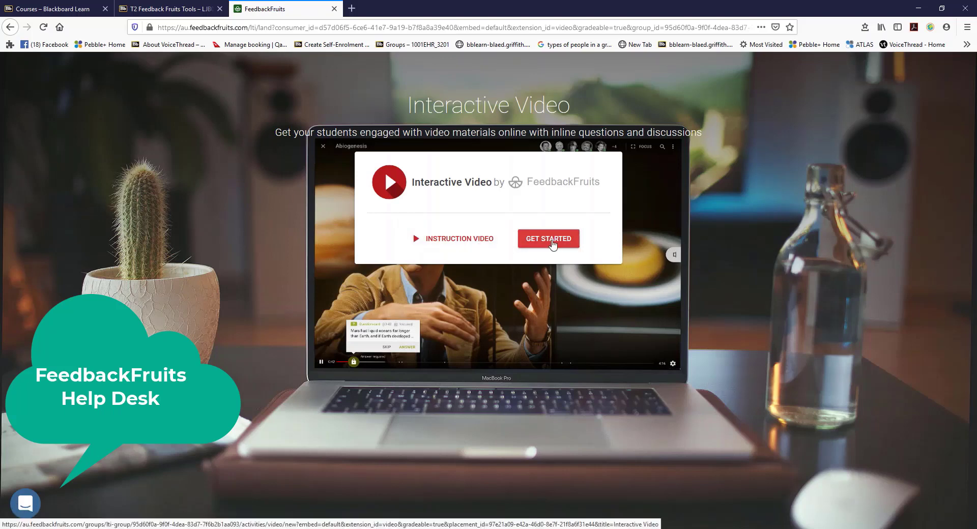
pyautogui.click(553, 243)
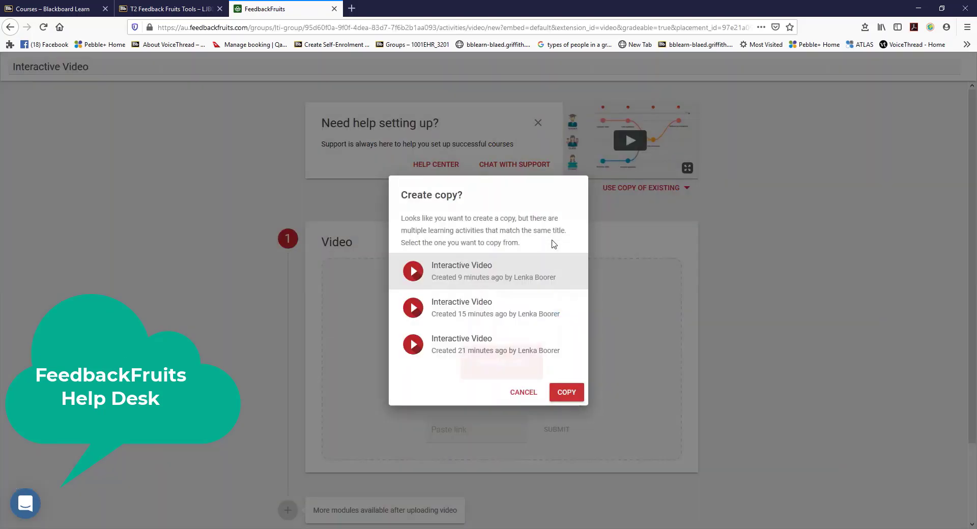
pyautogui.click(517, 394)
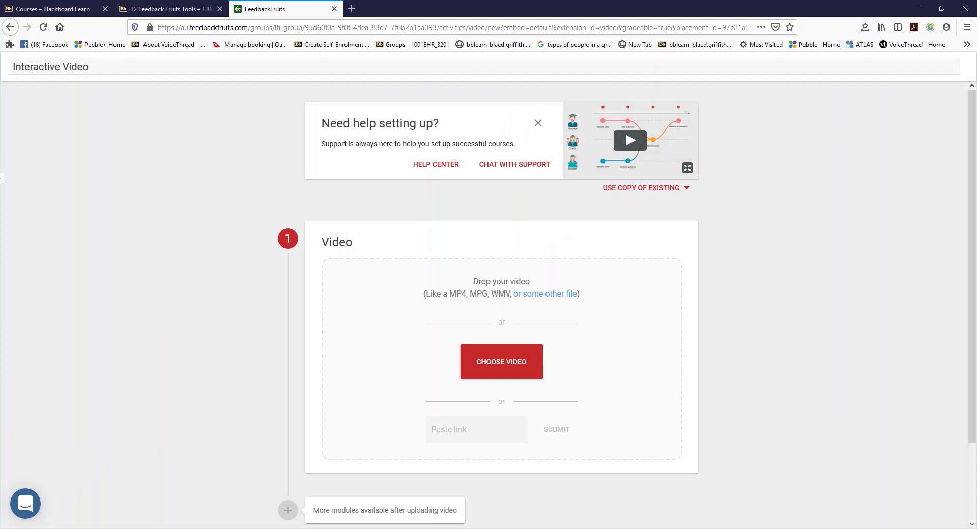
# - Upload a video file into the Video module and expand its Settings
pyautogui.moveTo(2, 179); pyautogui.dragTo(491, 363)
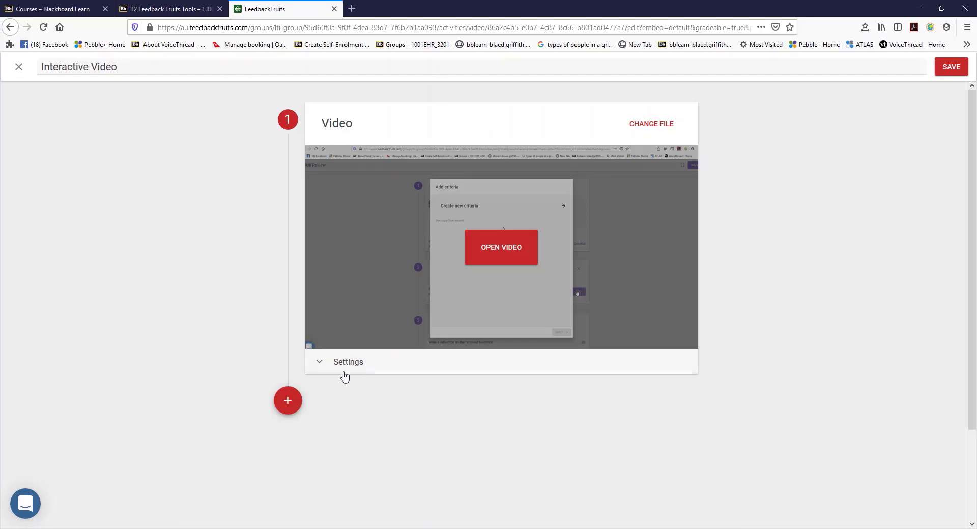
pyautogui.click(343, 368)
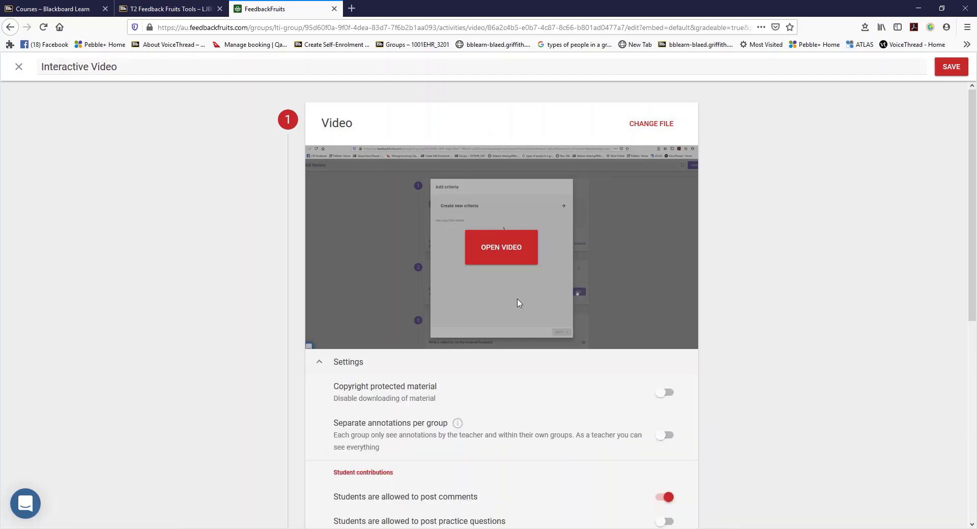
# - Open the video and start a multiple choice practice question at 0:08
pyautogui.click(498, 254)
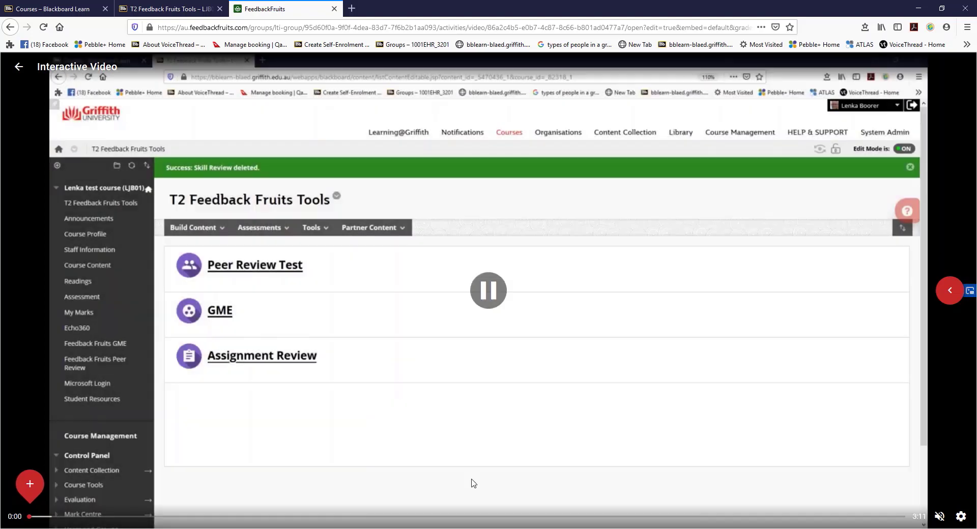
pyautogui.click(67, 488)
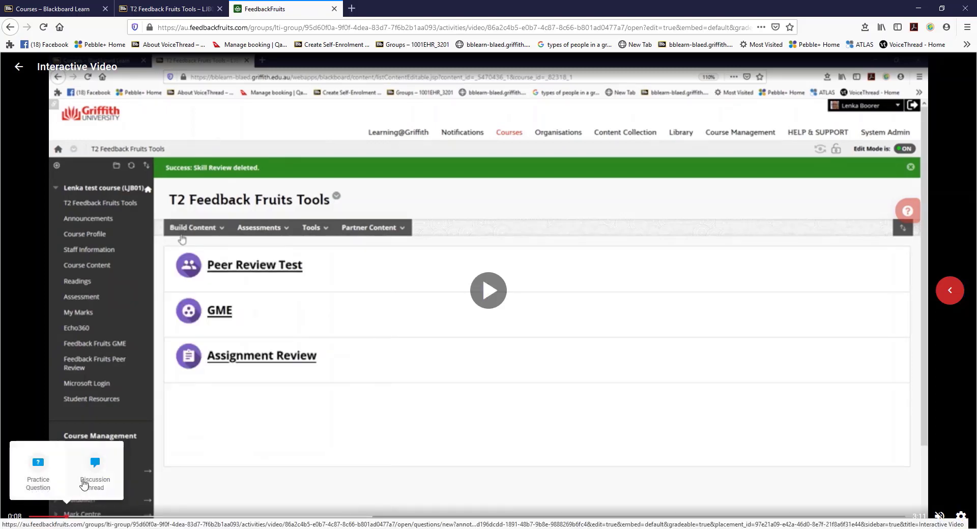
pyautogui.click(85, 482)
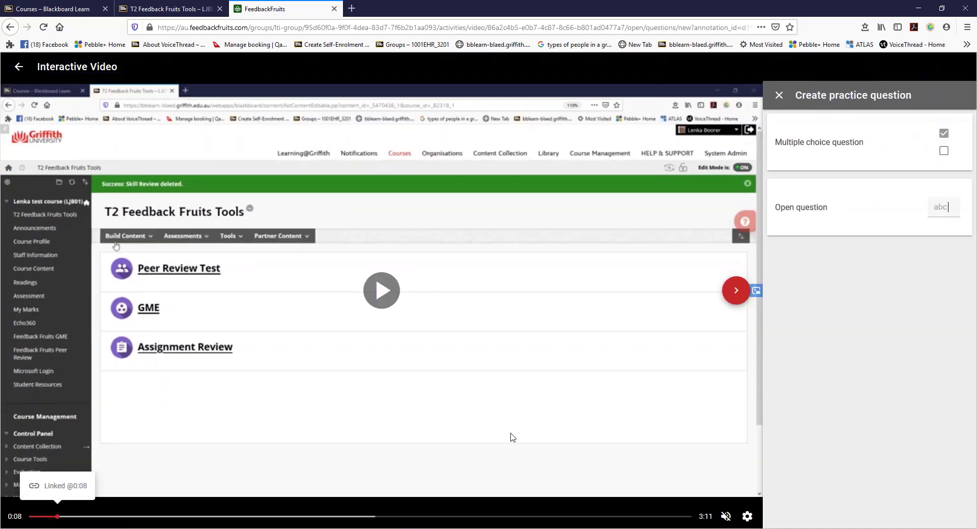
pyautogui.click(810, 149)
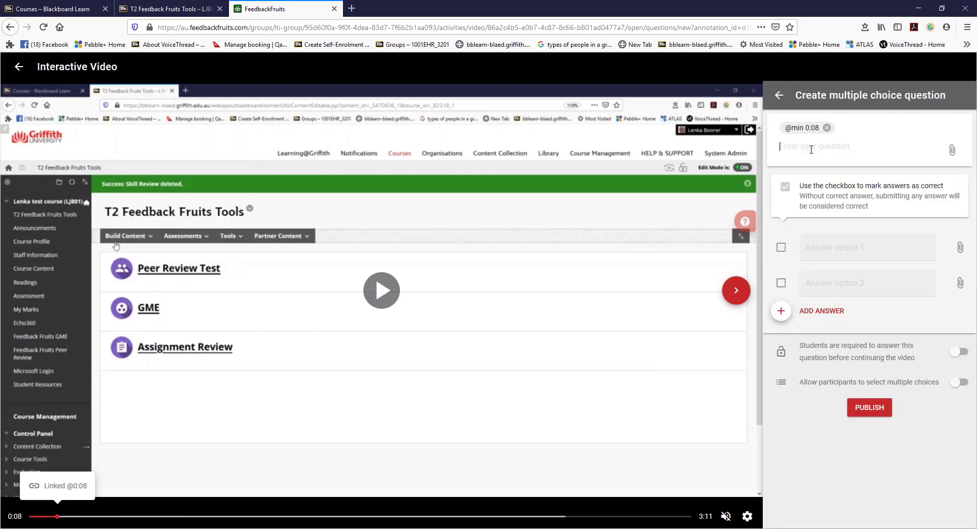
# - Enter the question "here" with answer options "no", "yes" and a third option "Maybe"
pyautogui.write('here')
pyautogui.click(822, 247)
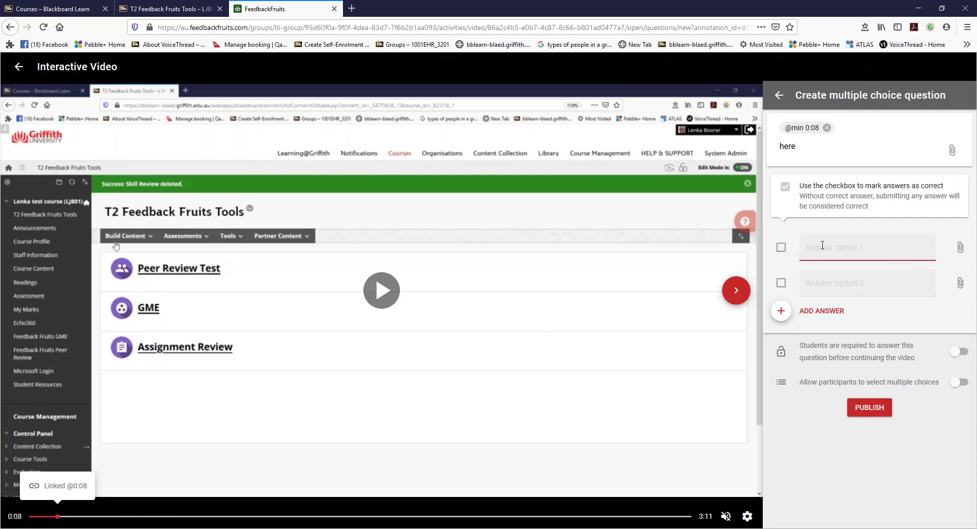
pyautogui.write('no')
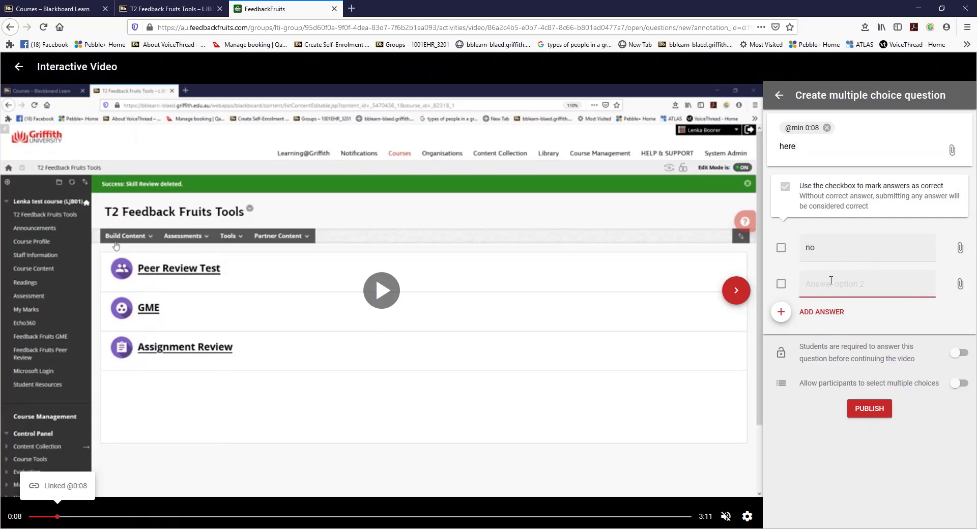
pyautogui.write('yes')
pyautogui.click(822, 315)
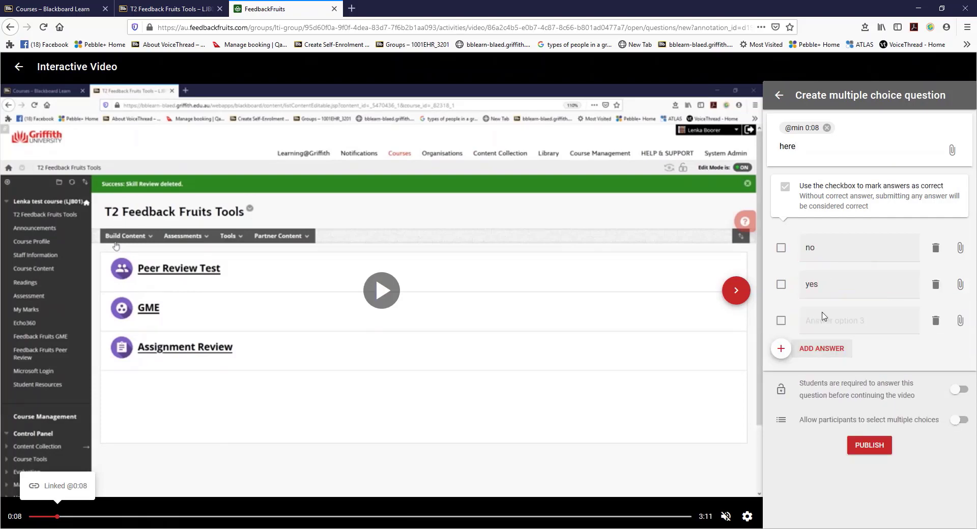
pyautogui.click(822, 318)
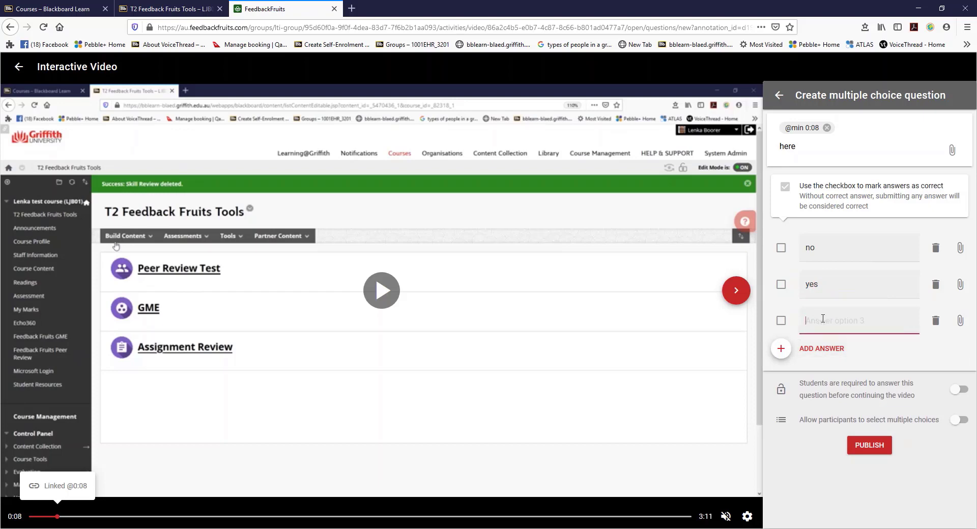
pyautogui.write('Maybe')
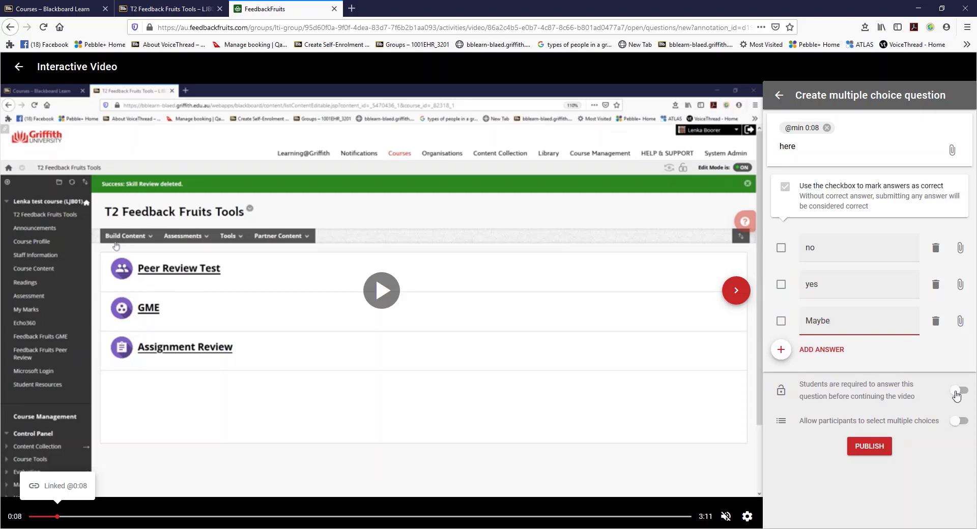
# - Require students to answer before continuing the video and publish the multiple choice question
pyautogui.click(956, 392)
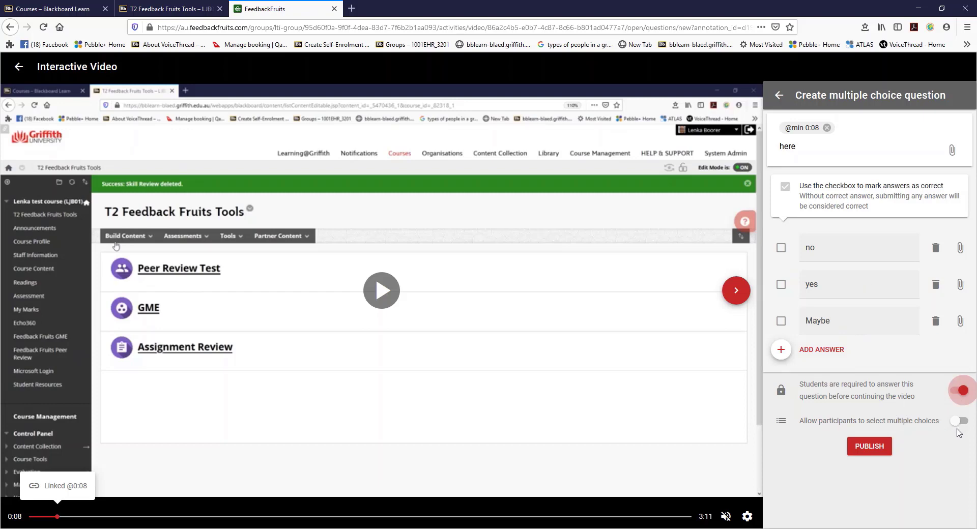
pyautogui.click(882, 448)
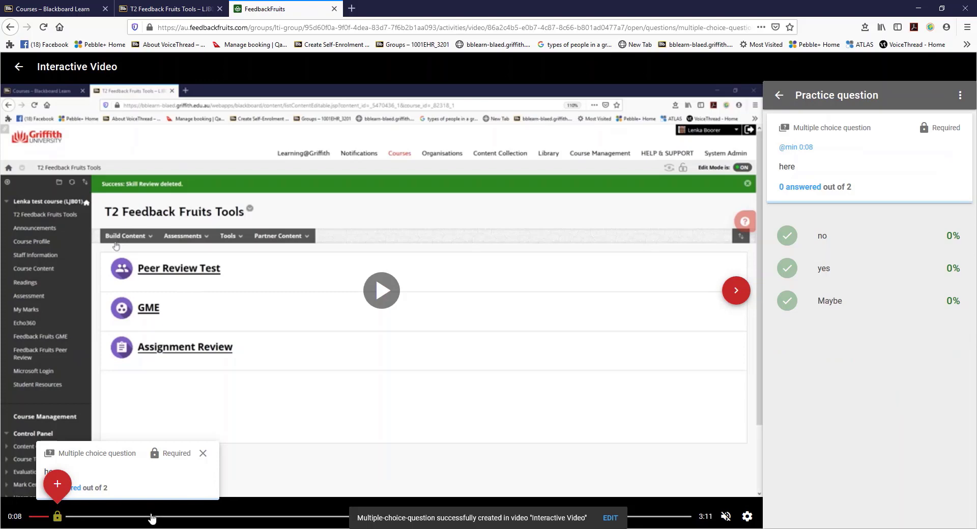
# - Post a discussion thread comment "How?" at 0:35 in the video
pyautogui.click(152, 518)
pyautogui.moveTo(152, 486)
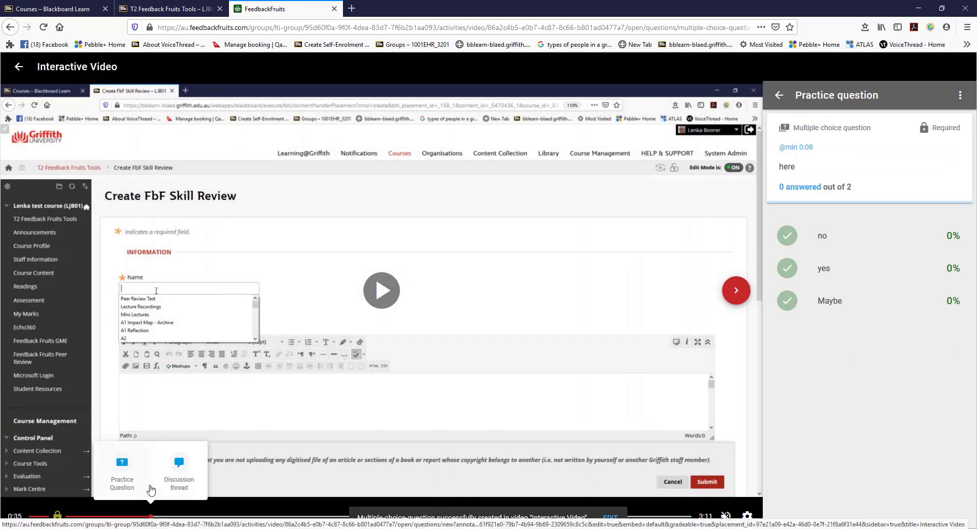
pyautogui.click(179, 480)
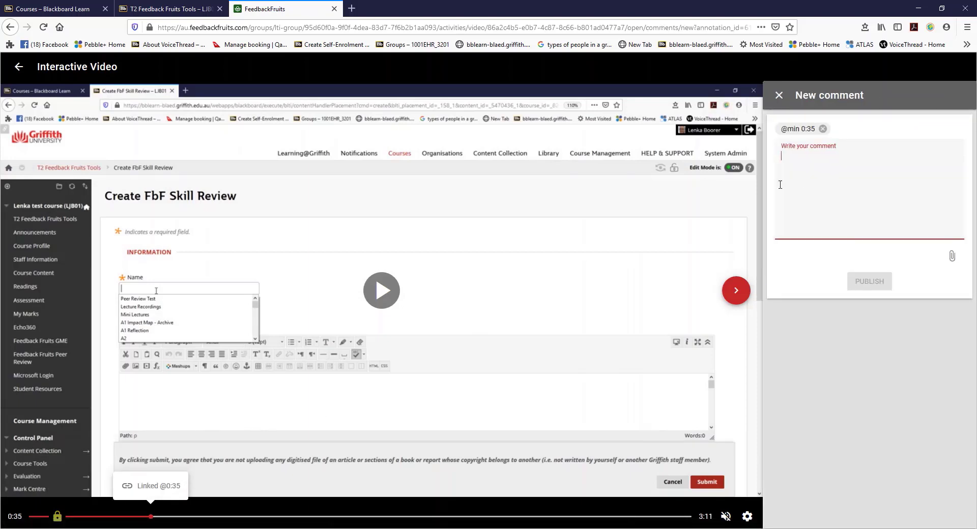
pyautogui.write('How?')
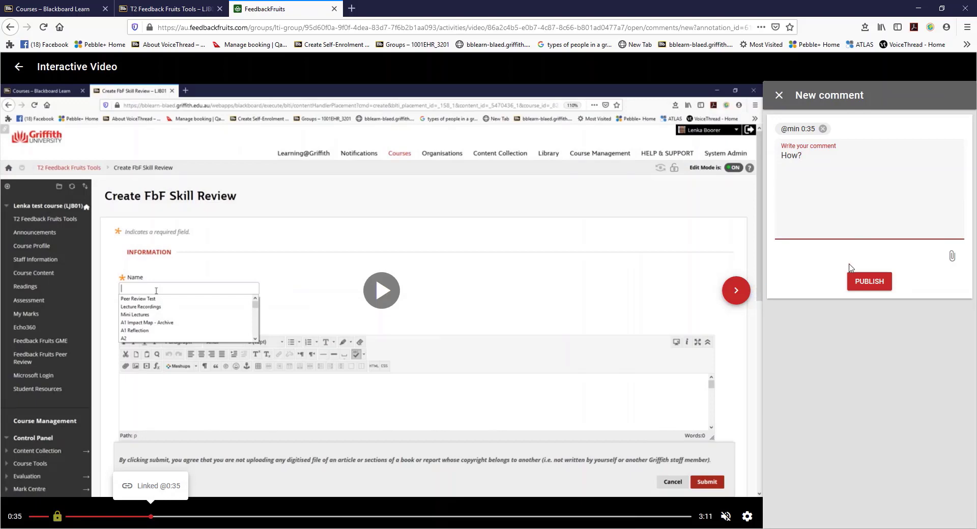
pyautogui.click(879, 287)
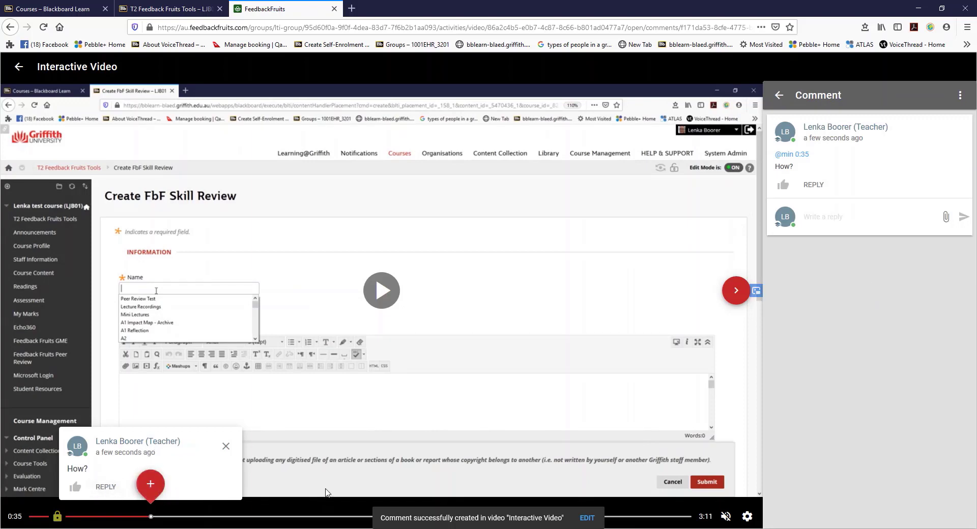
# - Add an open practice question "How did they?" at 1:16 with the correct answer "did"
pyautogui.click(295, 517)
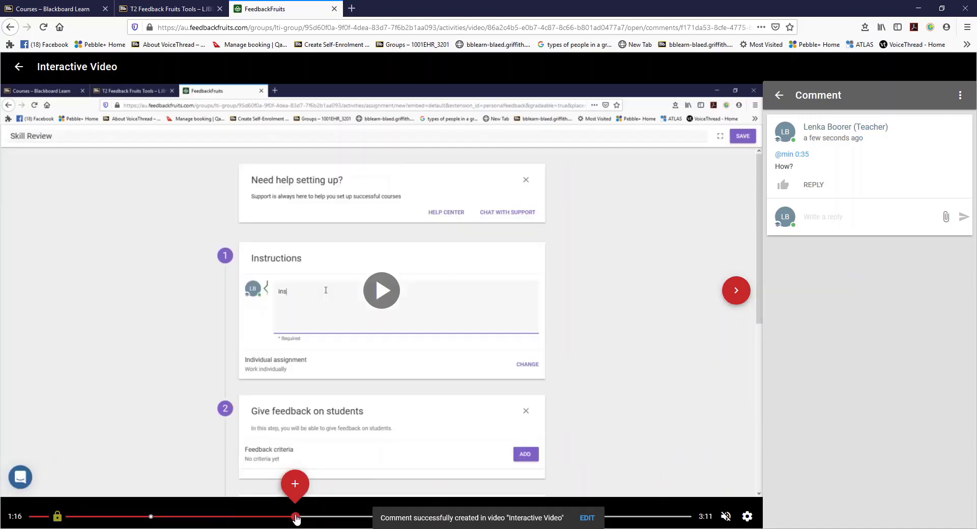
pyautogui.moveTo(295, 484)
pyautogui.click(272, 461)
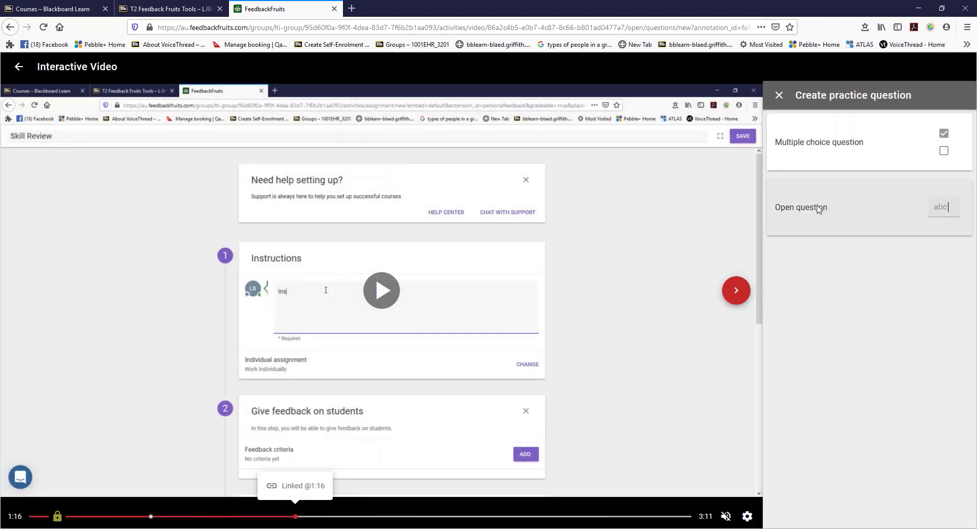
pyautogui.click(818, 209)
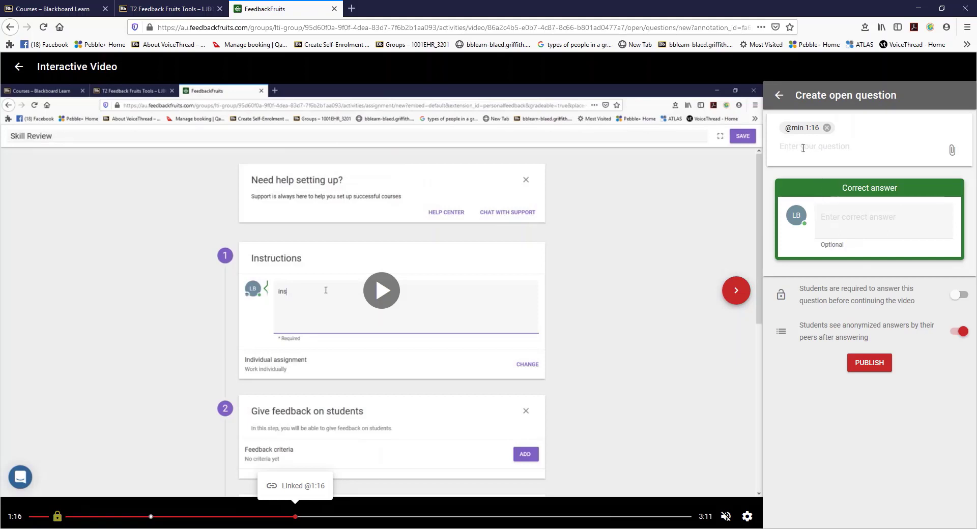
pyautogui.write('How did they?')
pyautogui.click(842, 227)
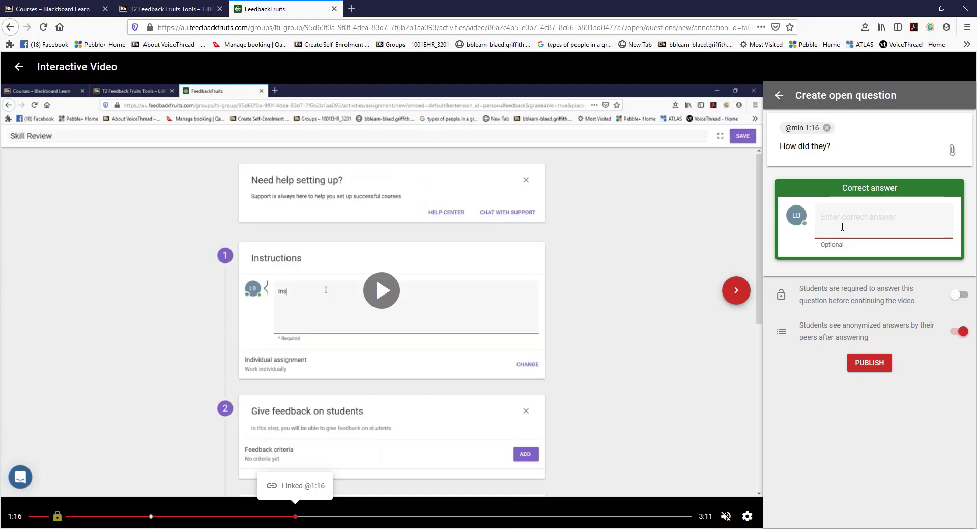
pyautogui.write('did')
# - Make the open question required before continuing the video and publish it
pyautogui.click(815, 292)
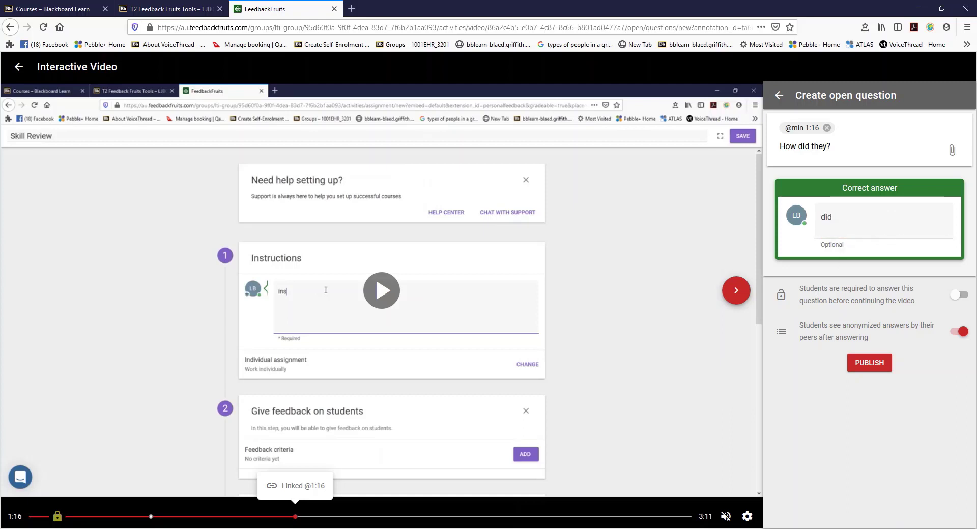
pyautogui.click(945, 297)
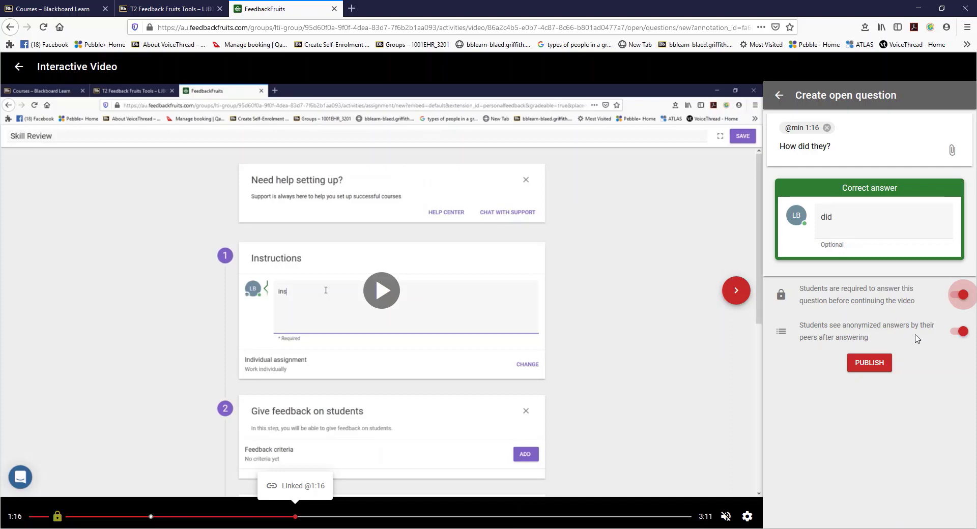
pyautogui.click(875, 367)
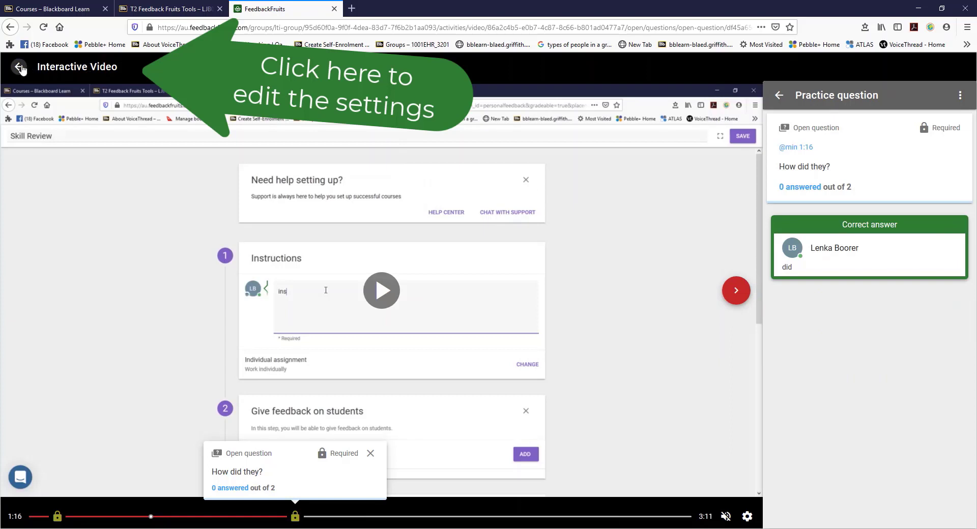
# - Open the Interactive Video's settings and turn on copyright protected material to disable downloading
pyautogui.click(21, 67)
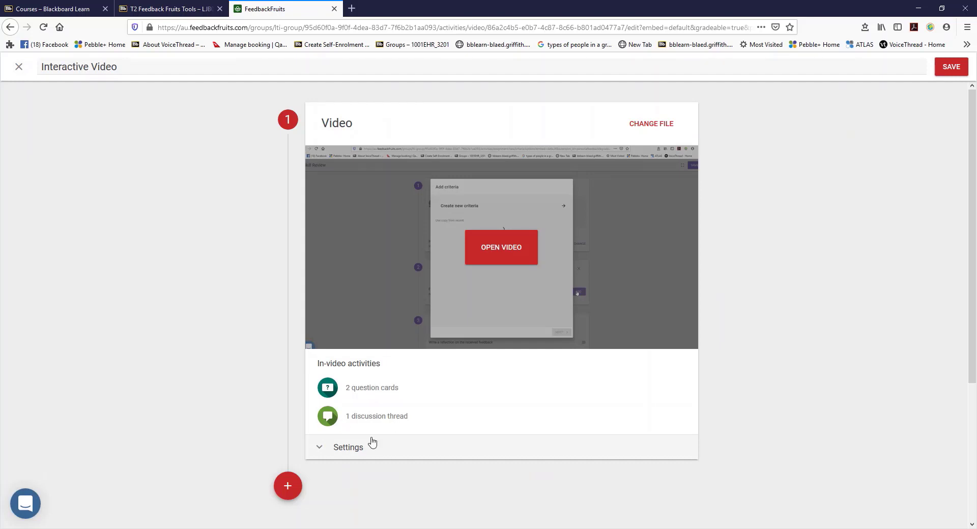
pyautogui.click(356, 447)
pyautogui.scroll(-3, 361, 443)
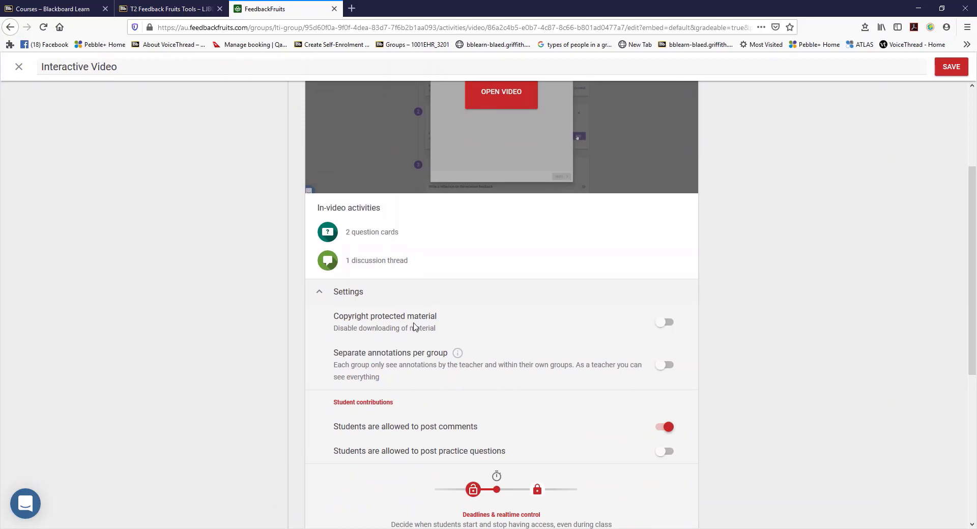
pyautogui.click(662, 324)
pyautogui.moveTo(456, 353)
pyautogui.scroll(-1, 361, 430)
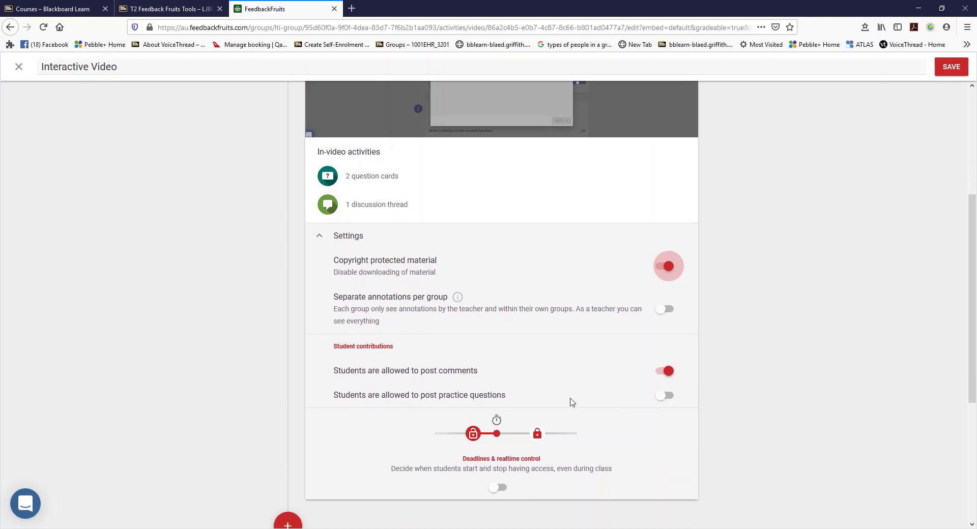
# - Turn on deadlines and realtime control and review the overview of affected parts
pyautogui.scroll(-1, 571, 401)
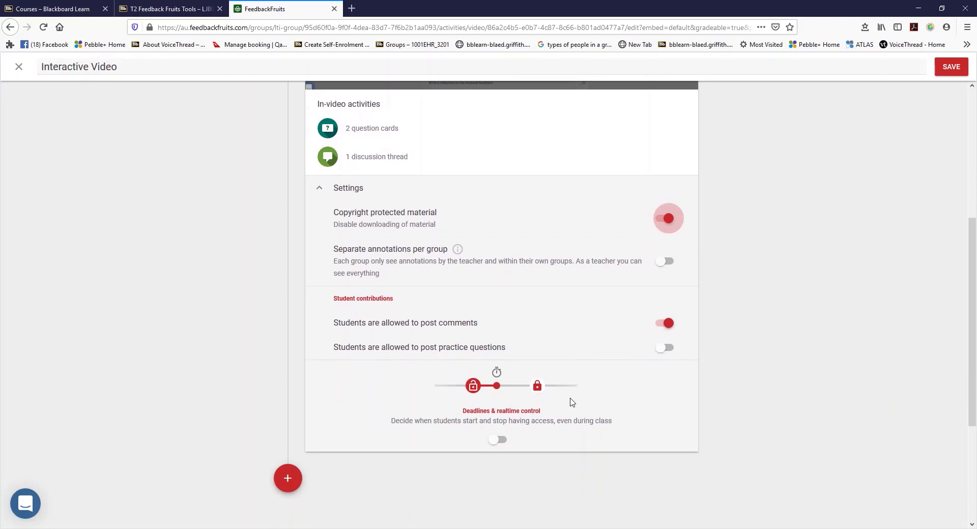
pyautogui.click(499, 442)
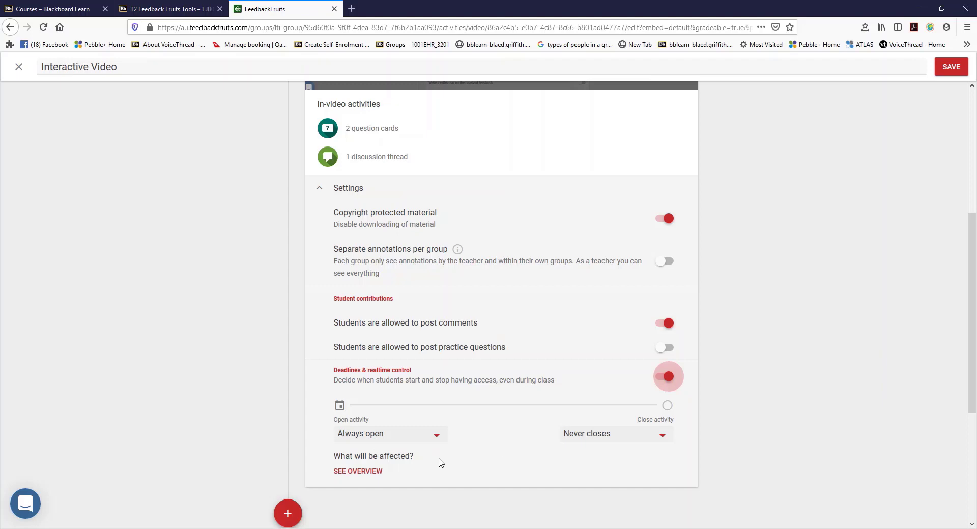
pyautogui.scroll(-1, 438, 462)
pyautogui.click(356, 421)
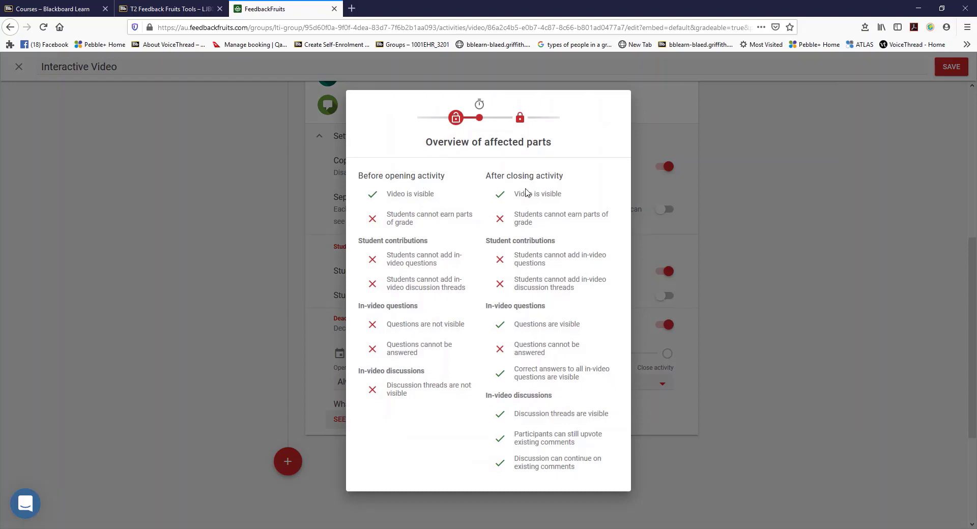
pyautogui.click(790, 338)
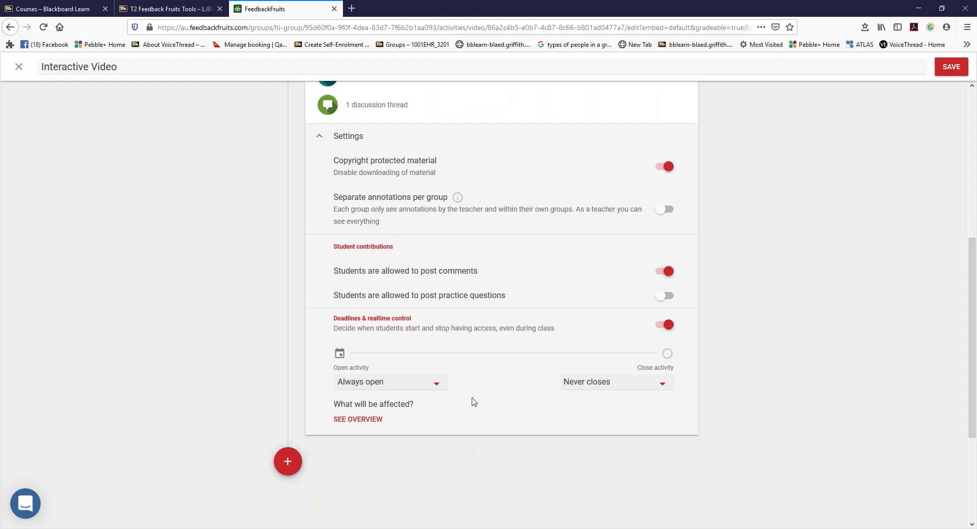
# - Change the open activity option to Scheduled opening and check the overview of affected parts again
pyautogui.click(434, 391)
pyautogui.click(384, 419)
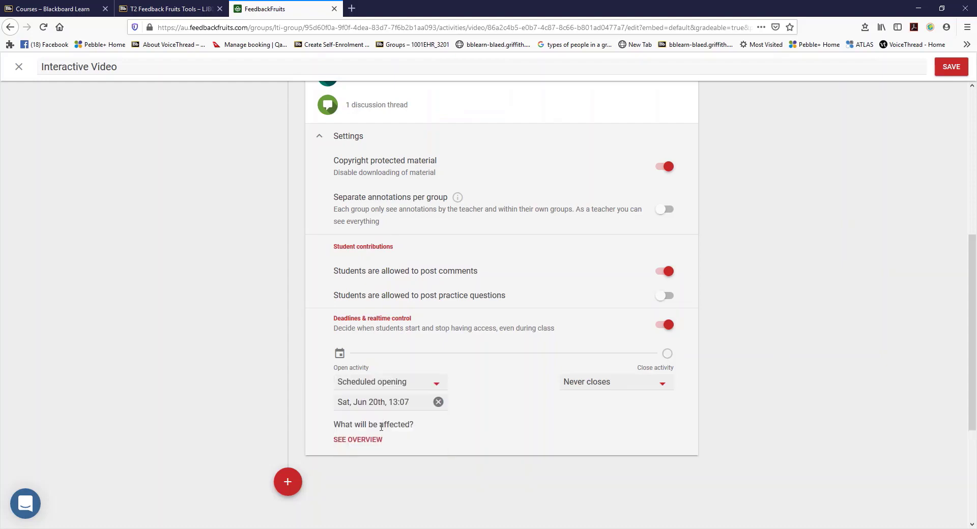
pyautogui.click(369, 441)
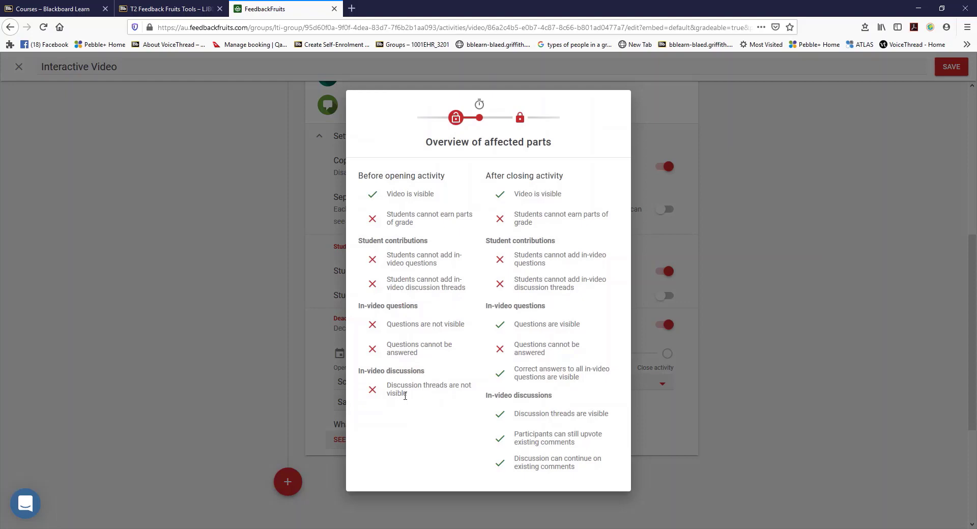
pyautogui.click(810, 402)
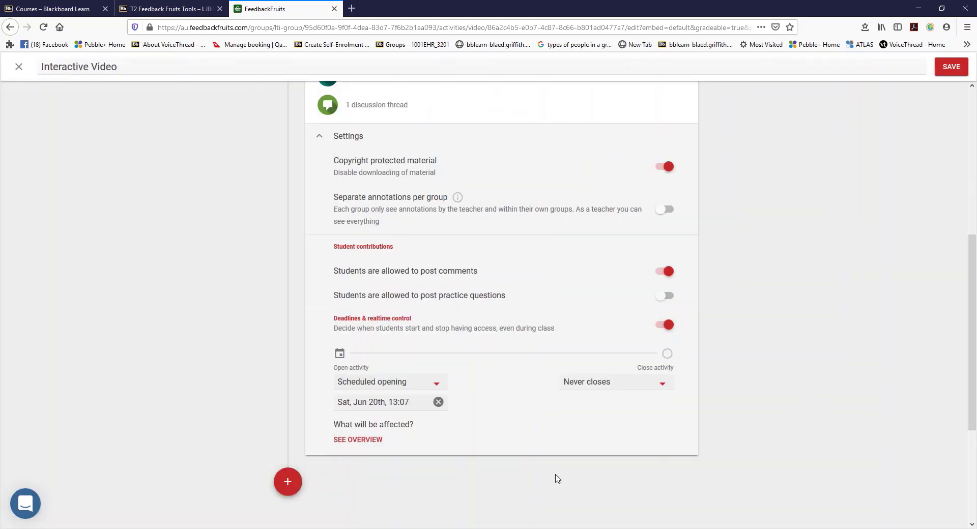
# - Add a Configurable Grading module below the video settings
pyautogui.click(288, 481)
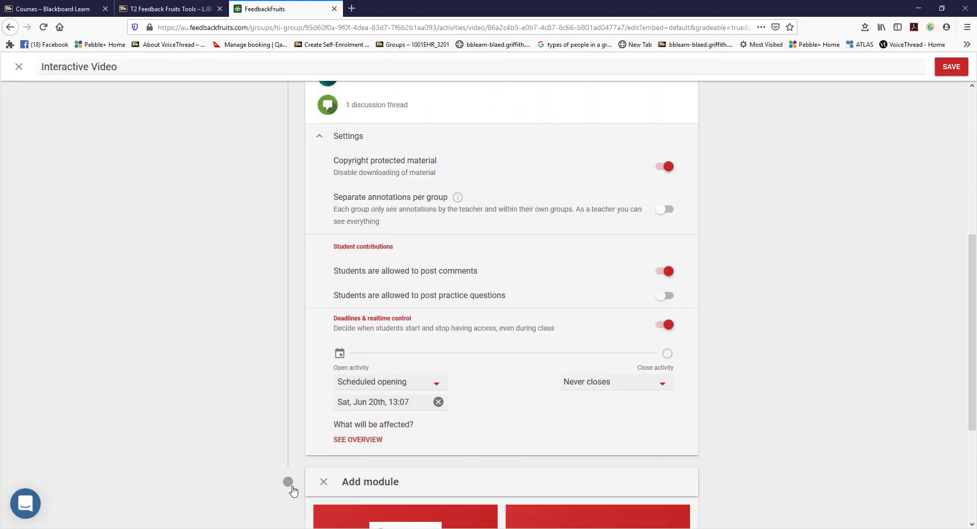
pyautogui.scroll(-4, 457, 468)
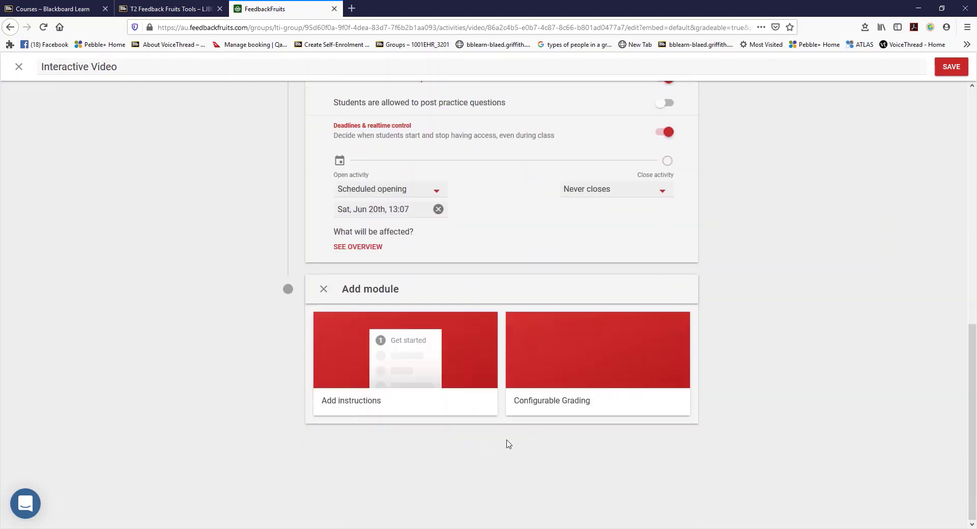
pyautogui.click(586, 370)
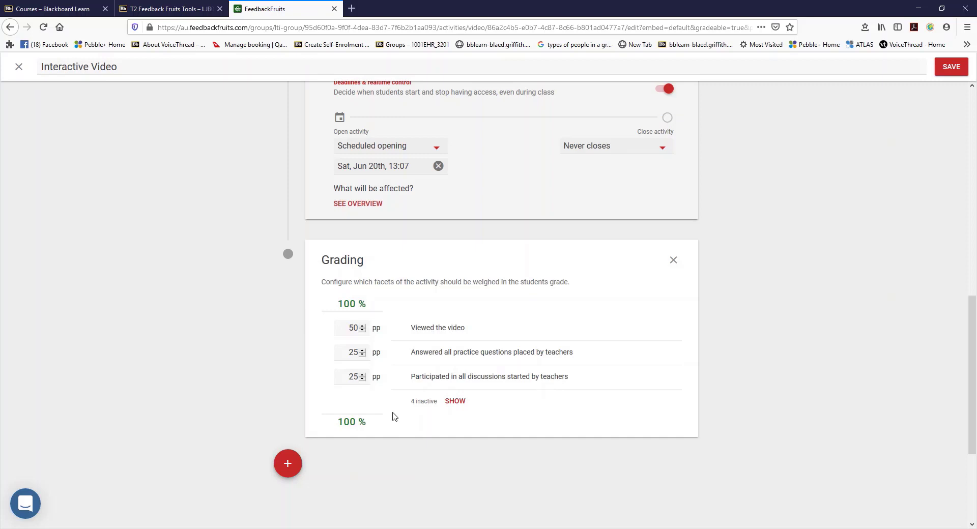
# - Save the Interactive Video activity with its new settings and grading module
pyautogui.click(951, 67)
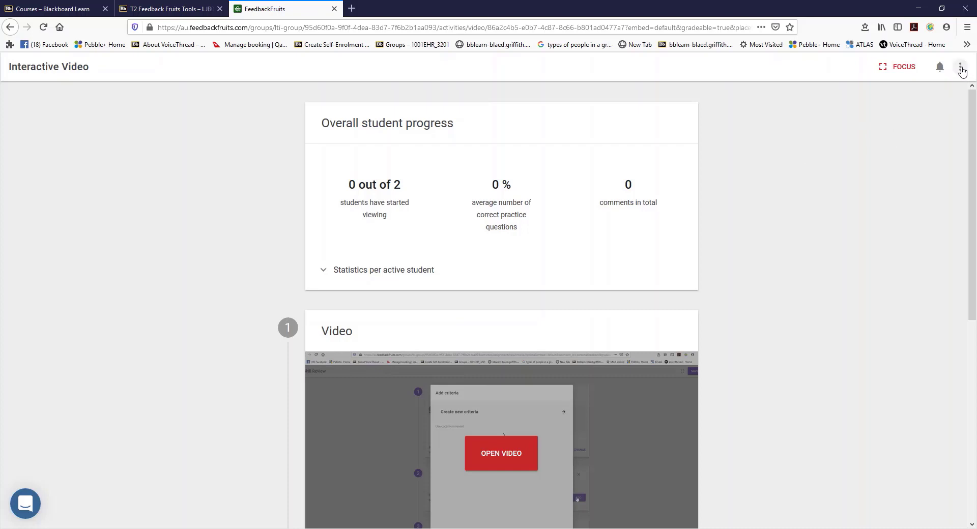
pyautogui.click(961, 68)
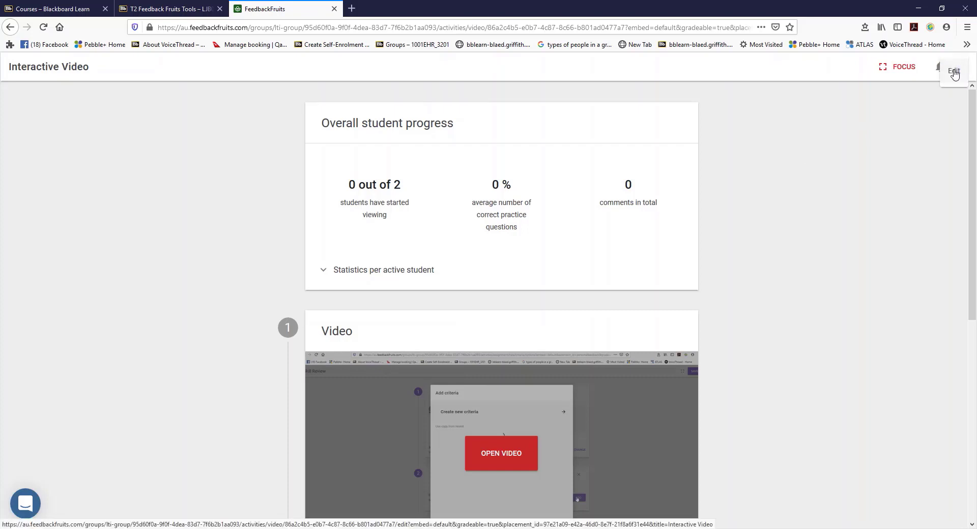
pyautogui.click(873, 177)
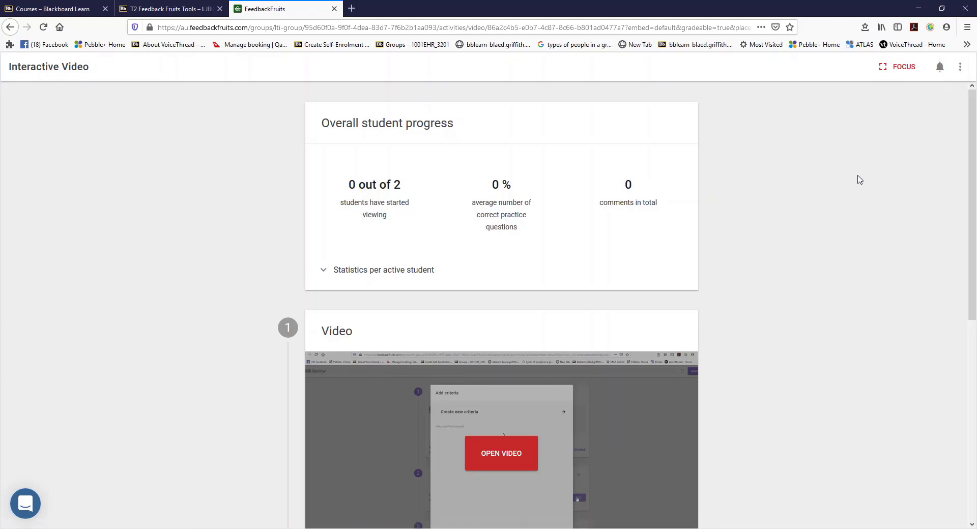